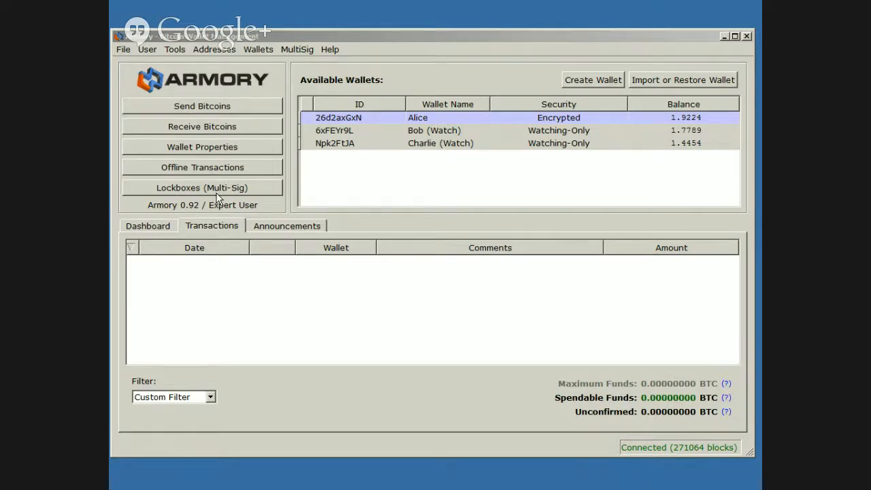
# Open the Multi-Sig lockbox manager and sort the lockbox list by Type
pyautogui.click(148, 49)
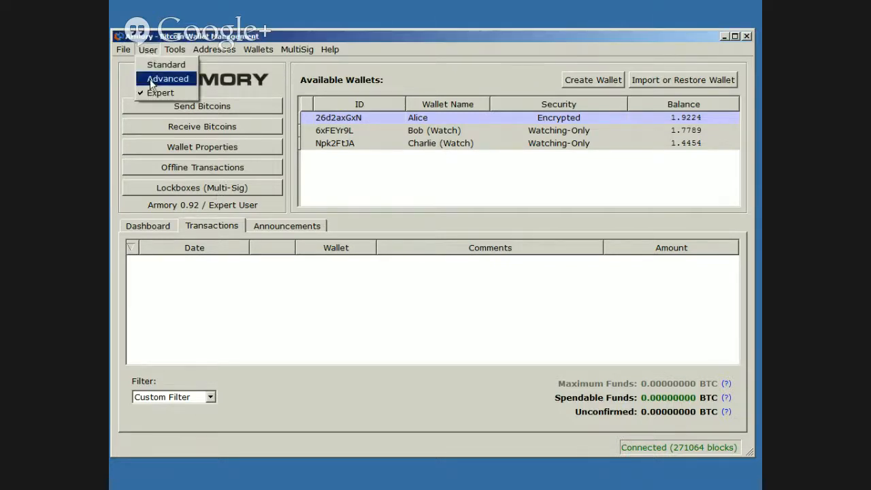
pyautogui.click(168, 41)
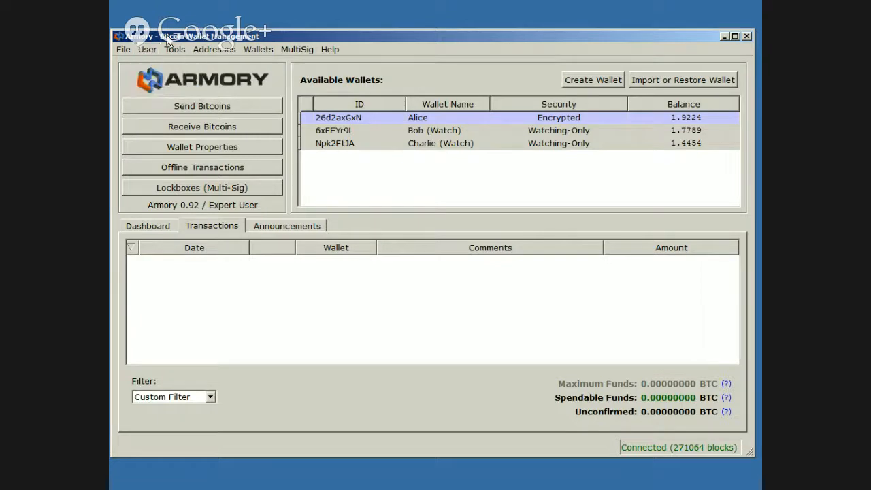
pyautogui.click(210, 188)
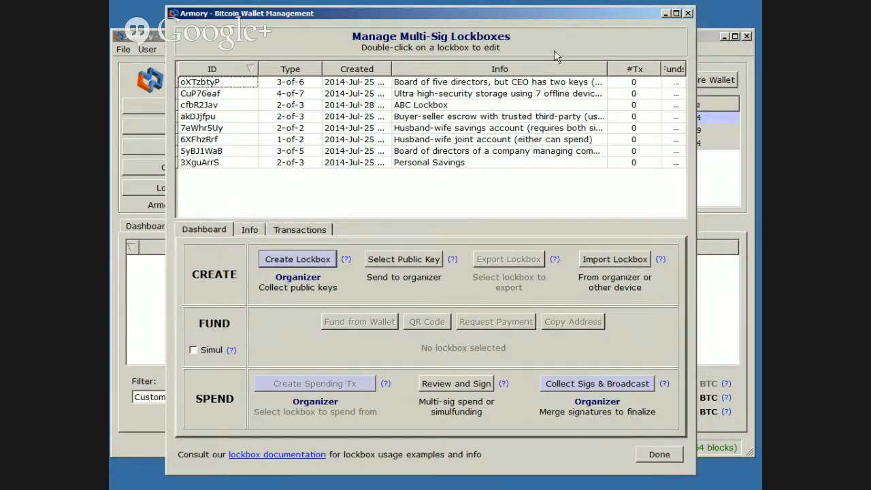
pyautogui.click(288, 71)
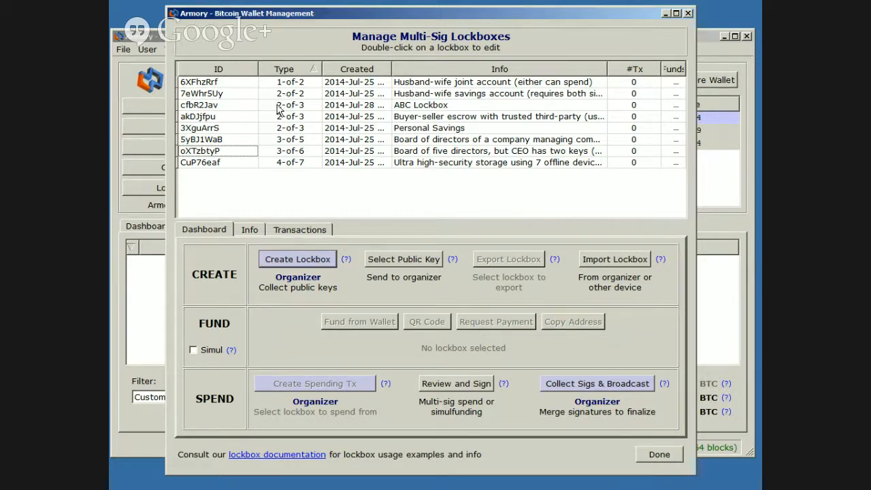
# Delete the existing "ABC Lockbox" 2-of-3 lockbox, confirming the removal
pyautogui.click(428, 106)
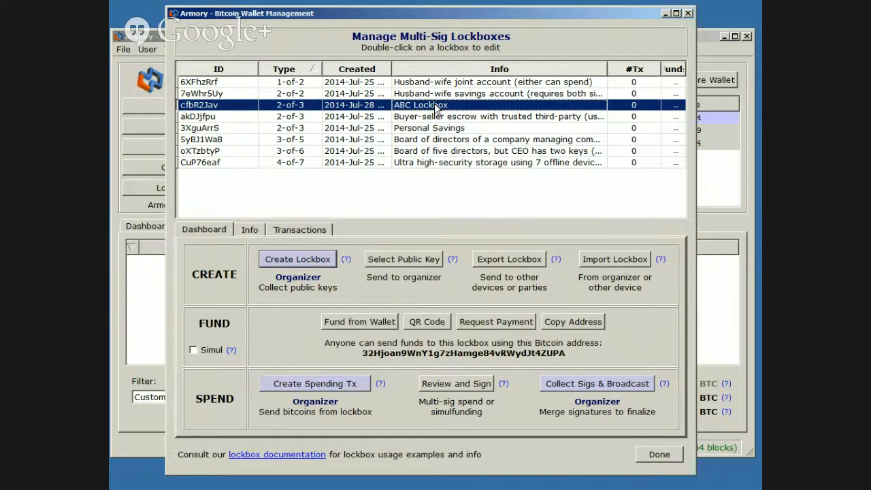
pyautogui.rightClick(434, 104)
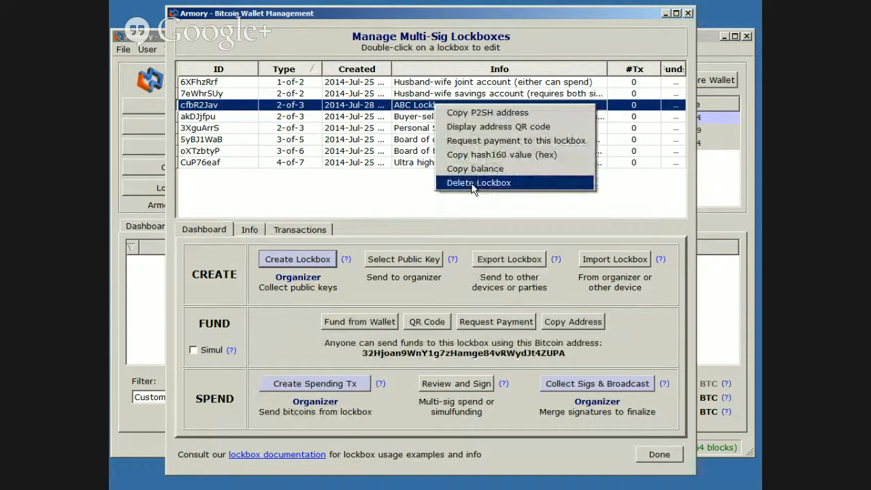
pyautogui.click(472, 184)
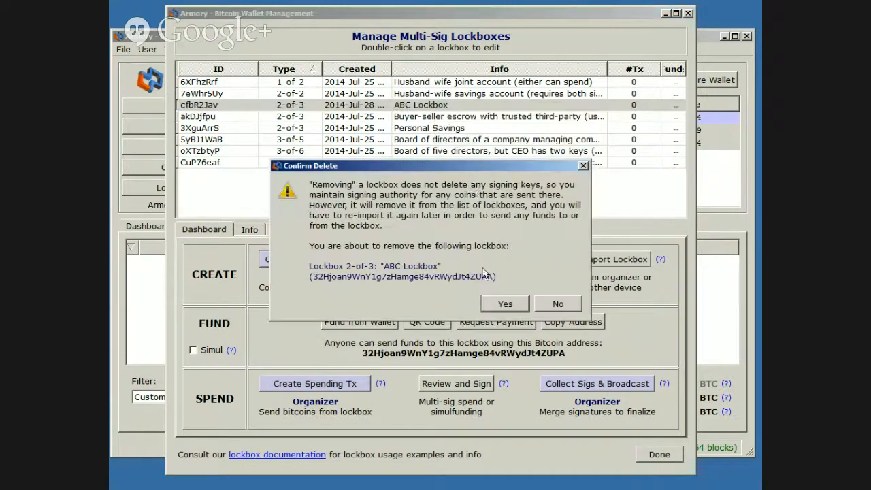
pyautogui.click(502, 302)
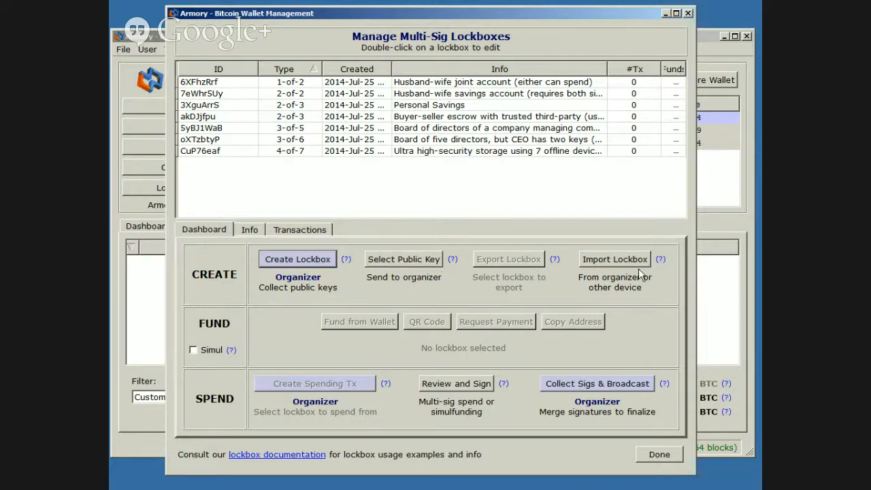
# Open the lockbox editor to create a new multi-signature lockbox
pyautogui.click(320, 258)
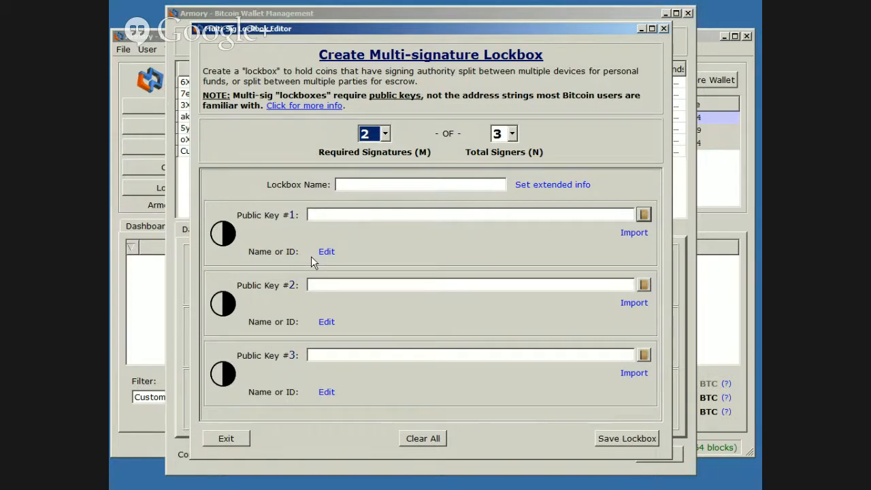
pyautogui.click(383, 136)
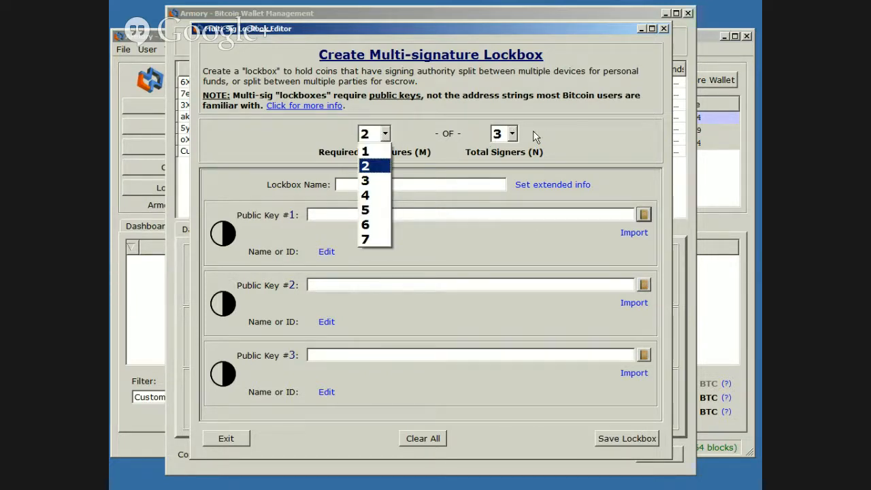
pyautogui.click(511, 134)
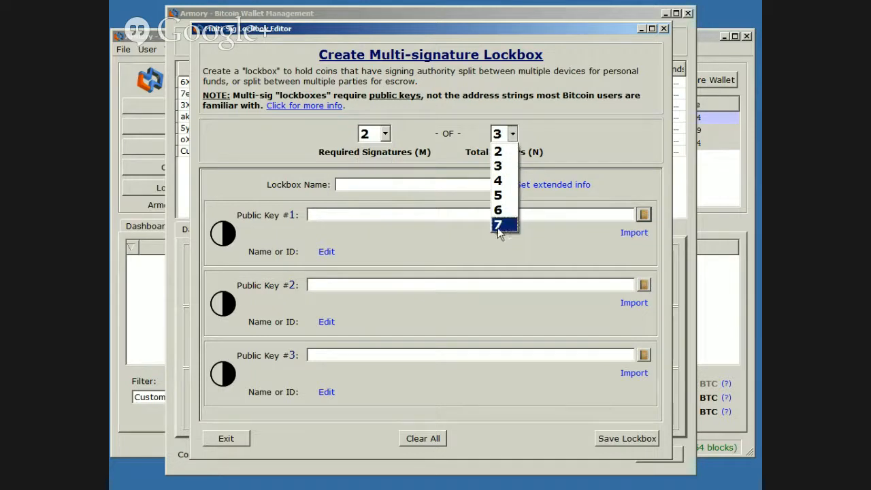
pyautogui.click(575, 141)
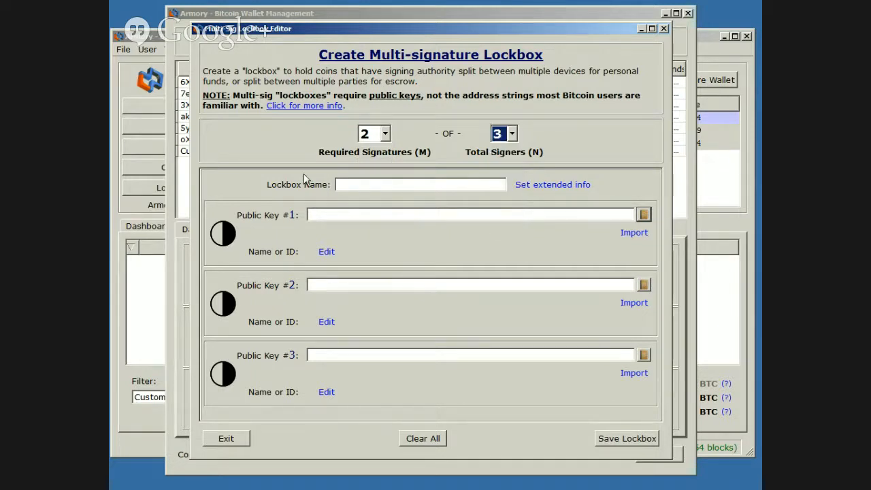
# Set the lockbox to require 4 signatures out of 7 total signers
pyautogui.click(385, 133)
pyautogui.click(371, 195)
pyautogui.click(515, 134)
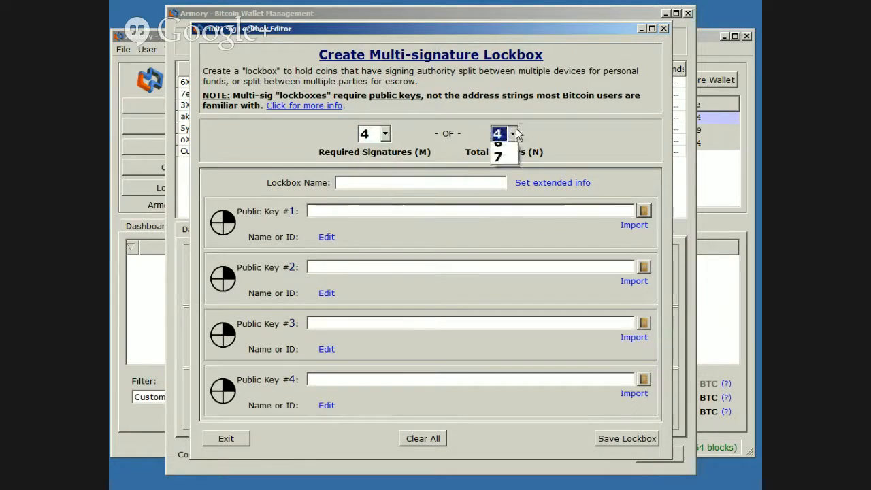
pyautogui.click(500, 194)
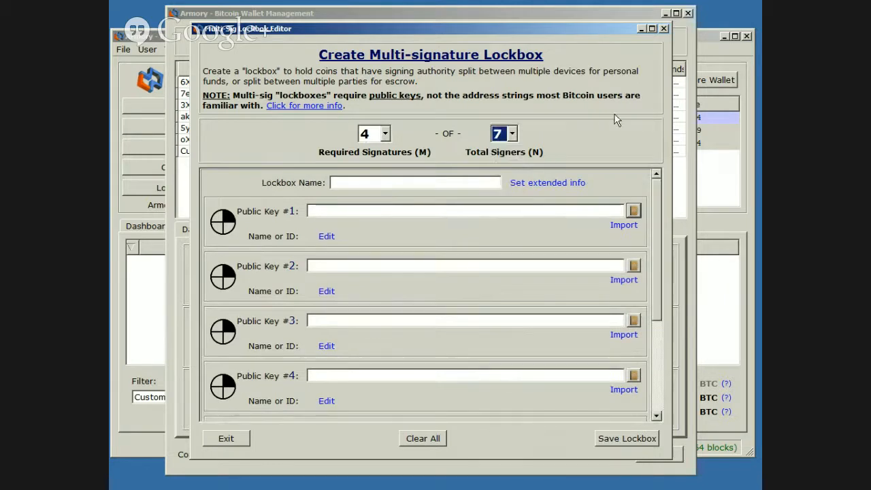
# Set the lockbox back to 2 required signatures out of 3 total signers
pyautogui.click(385, 133)
pyautogui.click(380, 165)
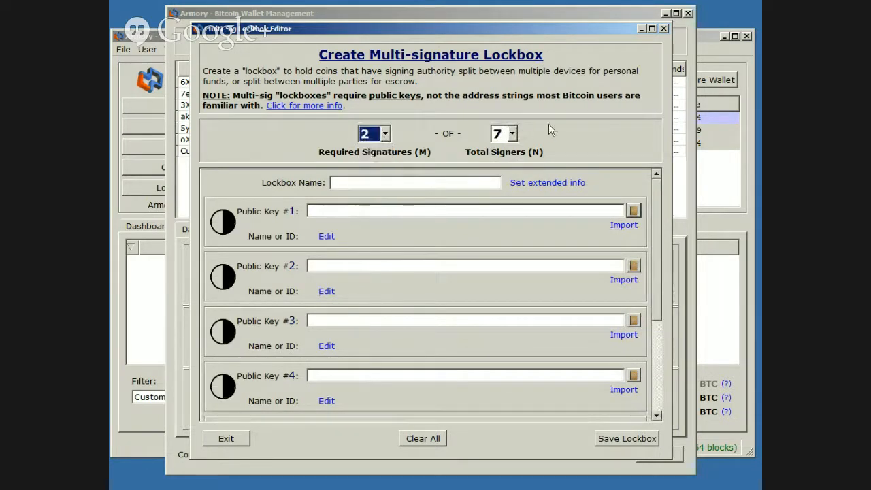
pyautogui.click(512, 134)
pyautogui.click(506, 165)
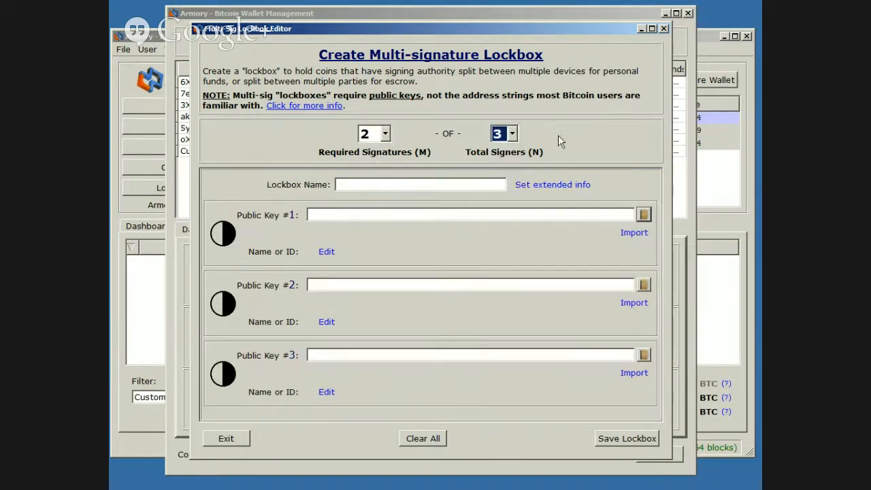
# Name the lockbox ABC Lockbox
pyautogui.click(432, 183)
pyautogui.write('ABC Locko')
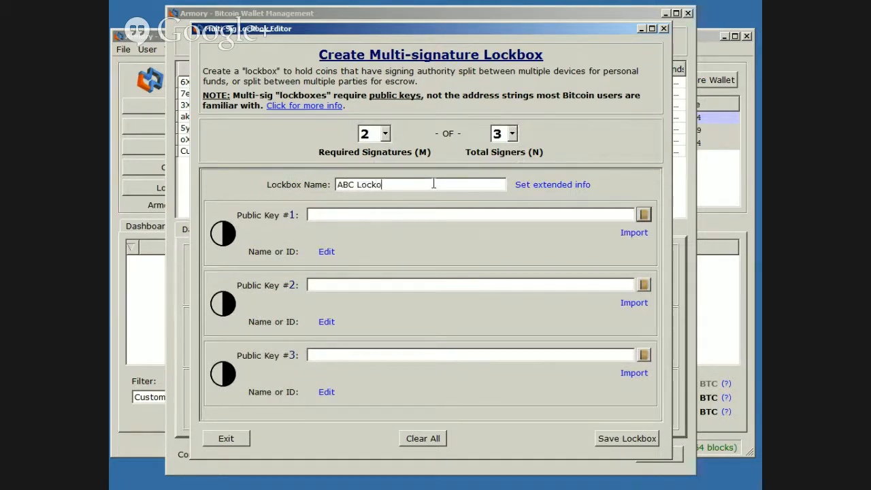
pyautogui.write('box')
# Fill public key #1 with a new key from the Alice wallet
pyautogui.click(643, 215)
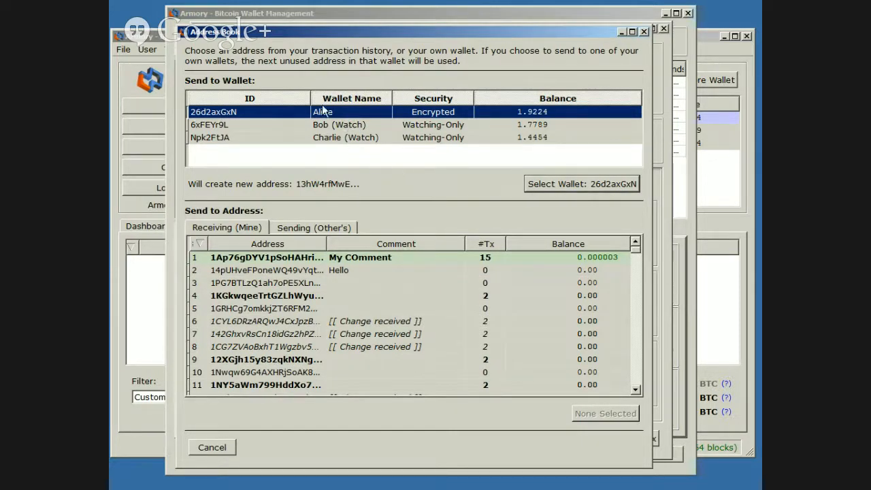
pyautogui.click(550, 183)
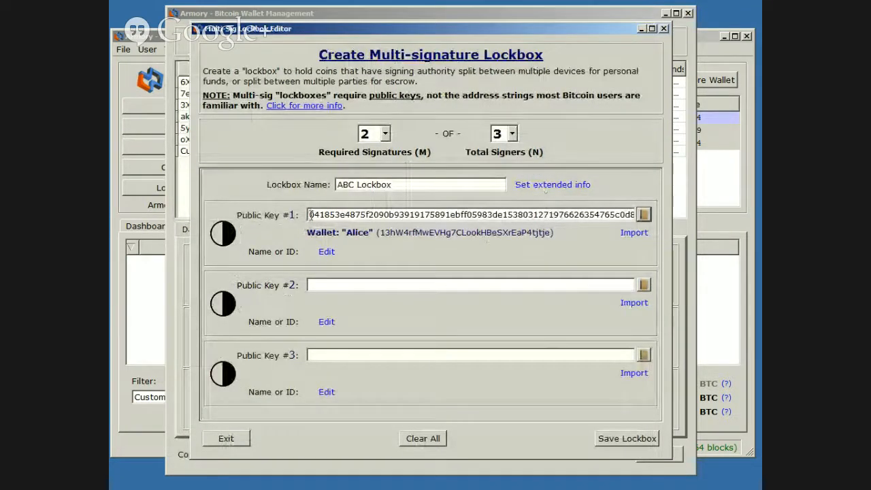
pyautogui.moveTo(307, 215); pyautogui.dragTo(556, 215)
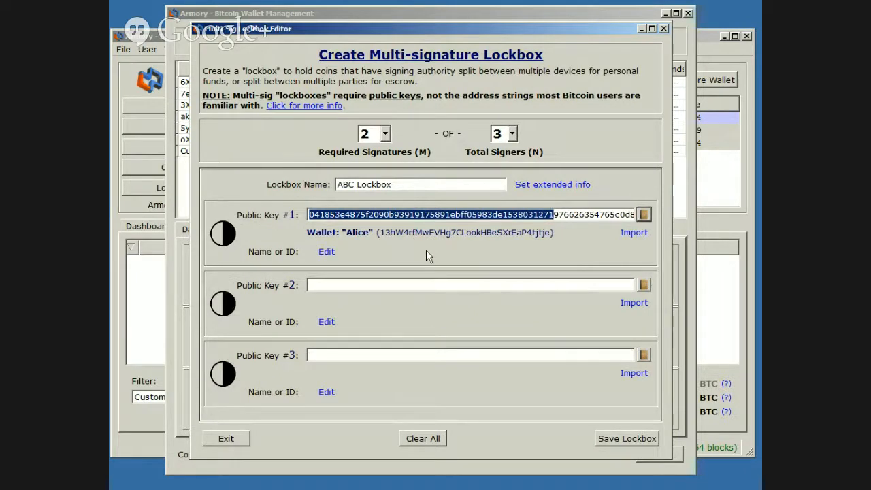
# Label public key #1 as Alice's Public Key
pyautogui.click(323, 251)
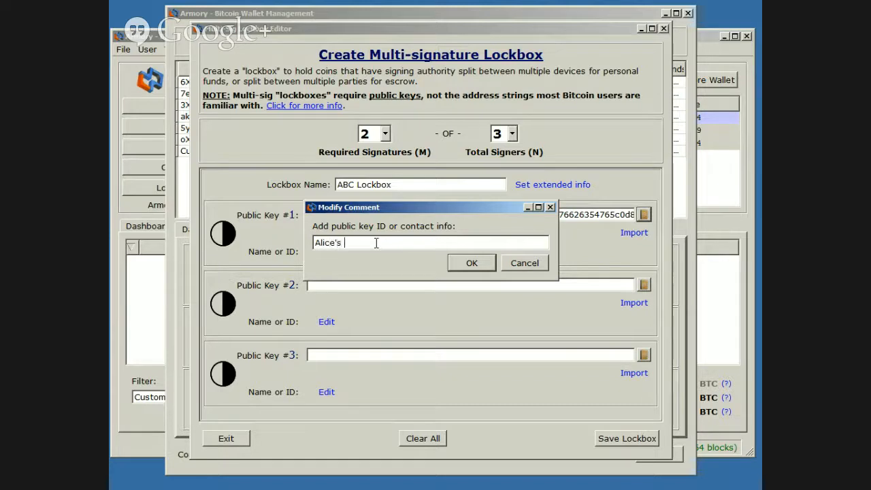
pyautogui.write('lic Key')
pyautogui.click(472, 262)
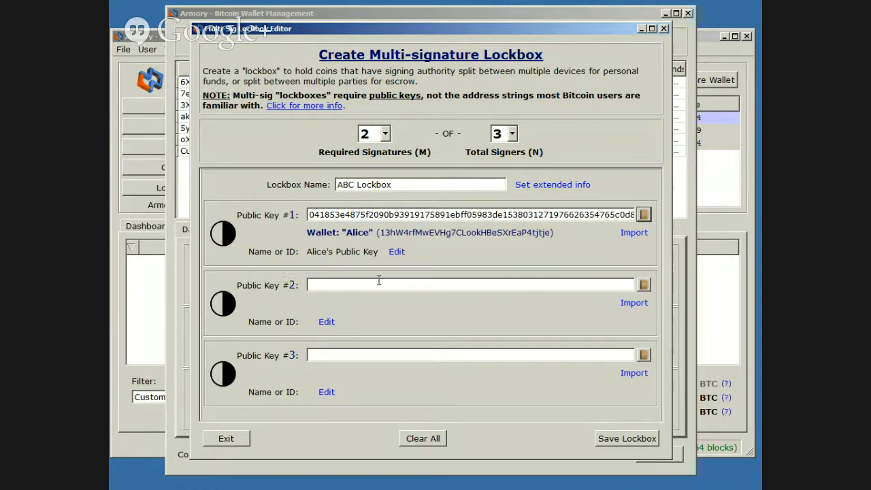
# Fill public key #2 with a new key from the Bob (Watch) wallet
pyautogui.click(643, 285)
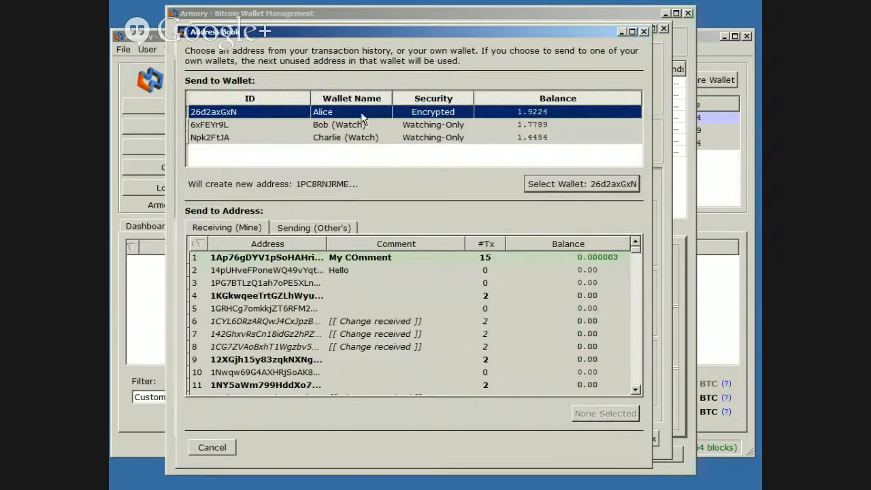
pyautogui.click(354, 127)
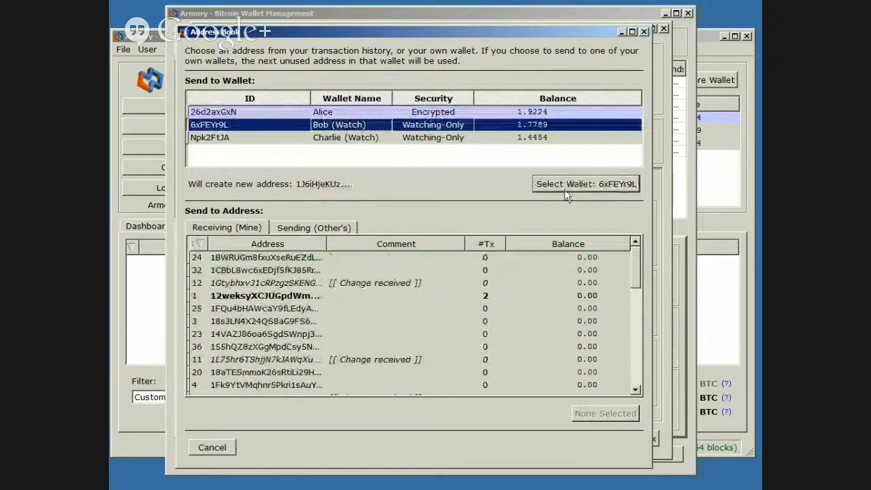
pyautogui.click(585, 183)
# Label public key #2 as Bob's Public Key
pyautogui.click(328, 322)
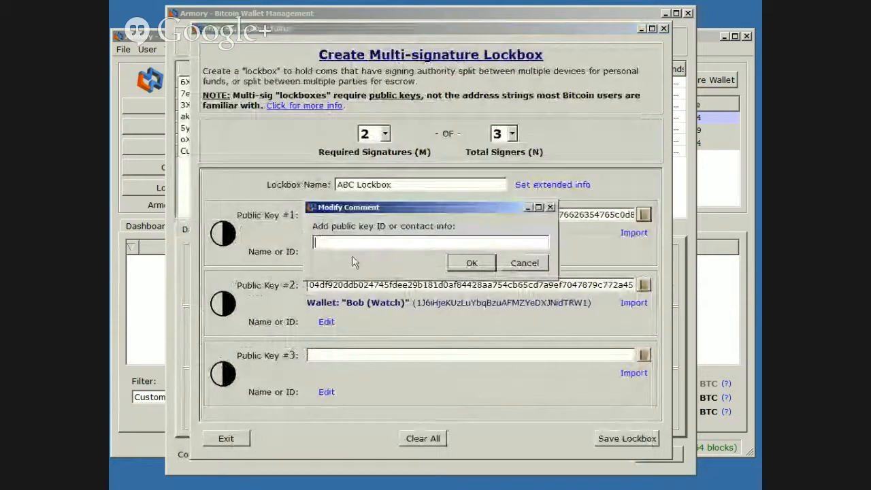
pyautogui.write("Bob's Public ")
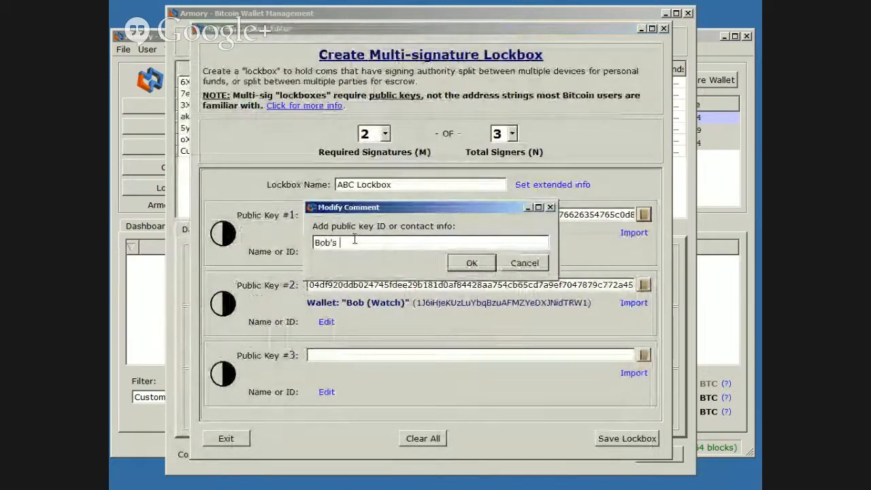
pyautogui.write('Key')
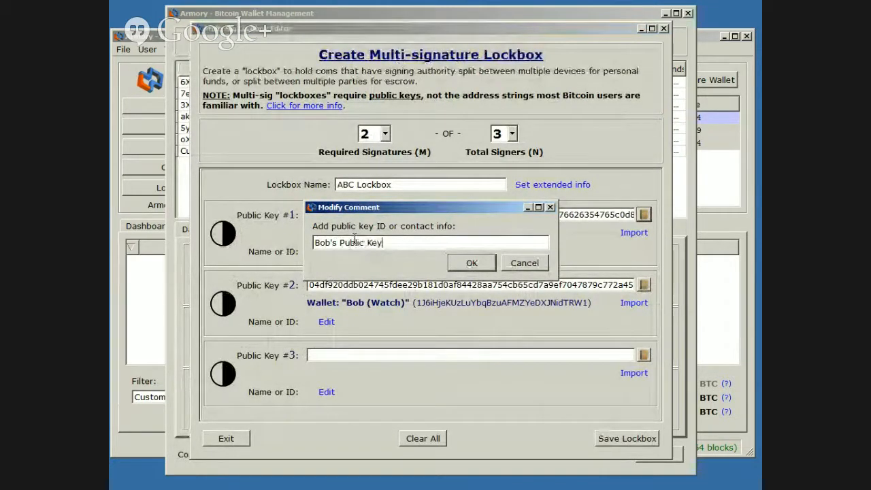
pyautogui.click(471, 263)
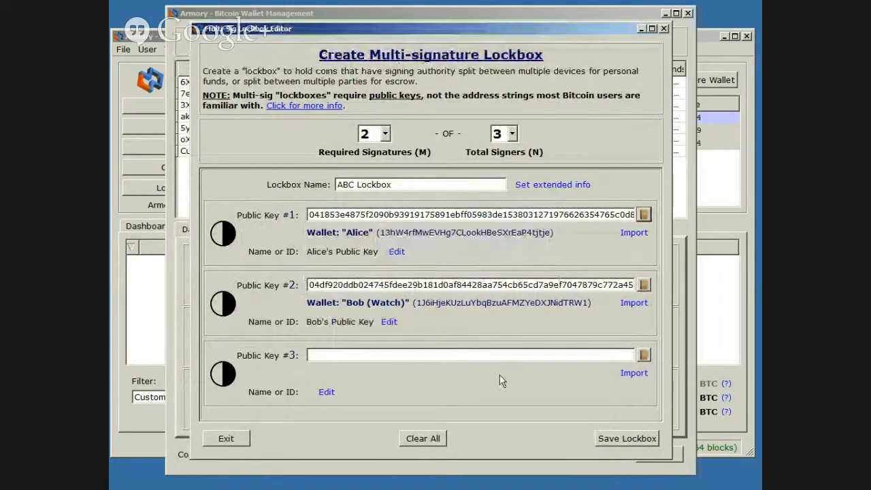
# Open the public key block import for public key #3 and switch to the offline Armory window
pyautogui.click(452, 353)
pyautogui.click(646, 373)
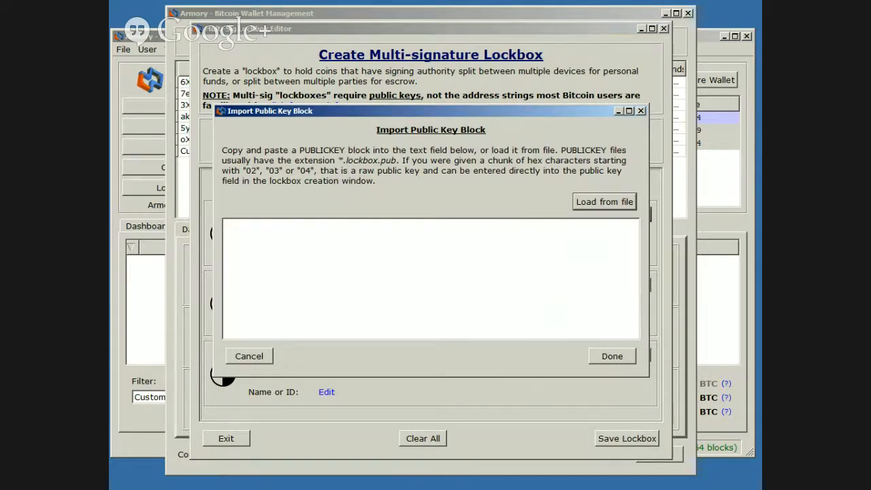
pyautogui.hotkey('alt', 'Tab')
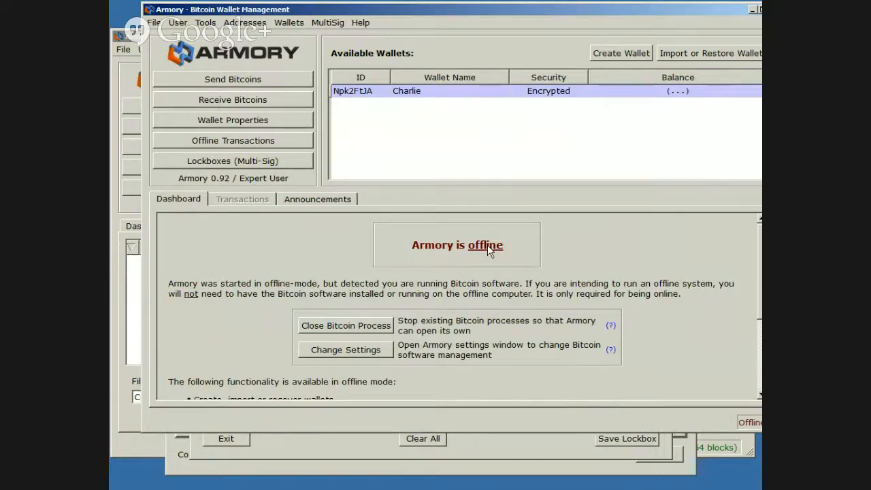
# In the offline lockbox manager, select a new public key from the Charlie wallet
pyautogui.click(248, 165)
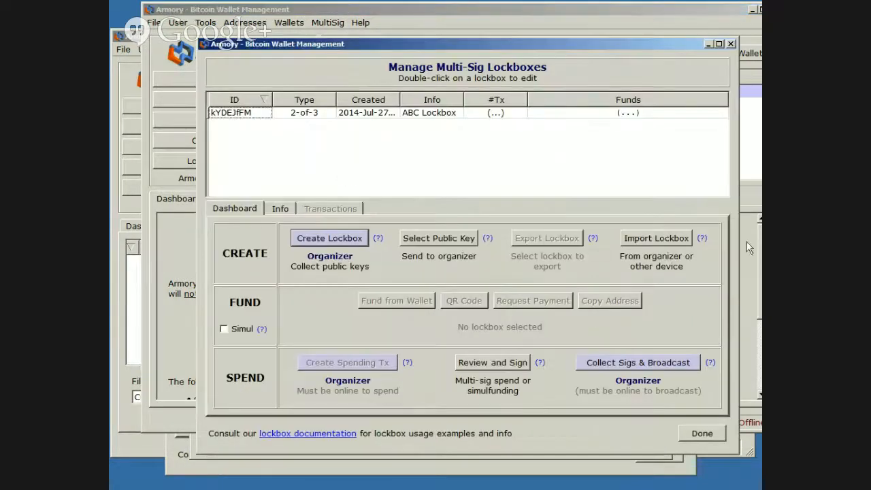
pyautogui.click(444, 239)
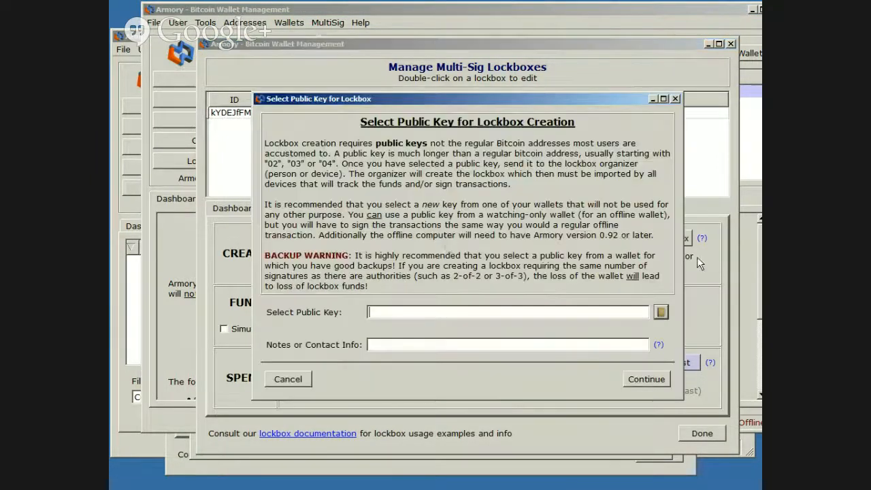
pyautogui.click(665, 311)
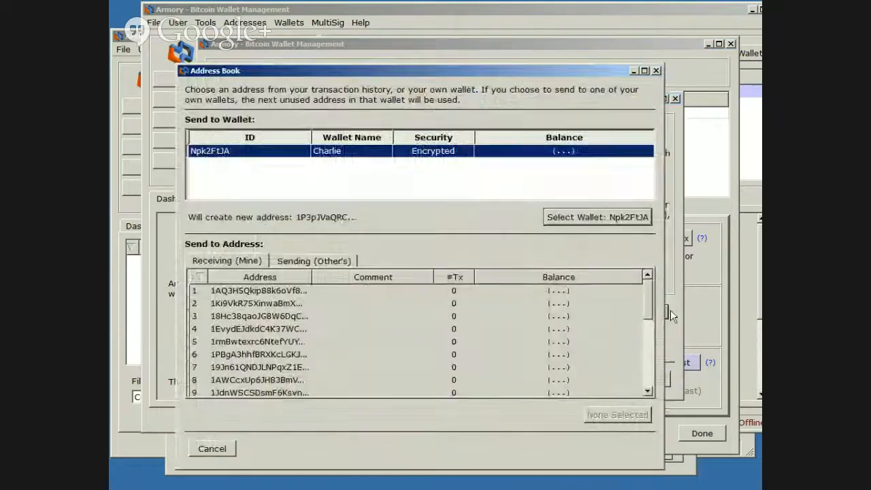
pyautogui.click(577, 217)
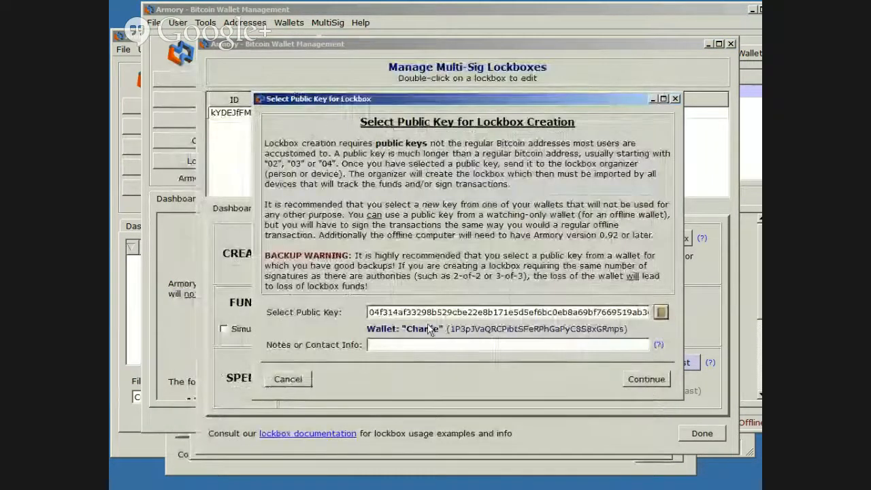
# Enter Charlie's Public Key as the key's notes and continue to export it
pyautogui.click(495, 344)
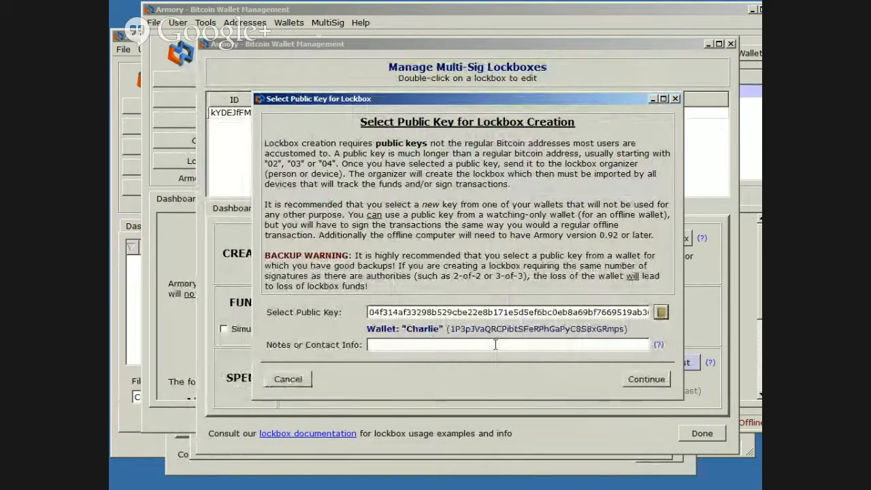
pyautogui.write('C')
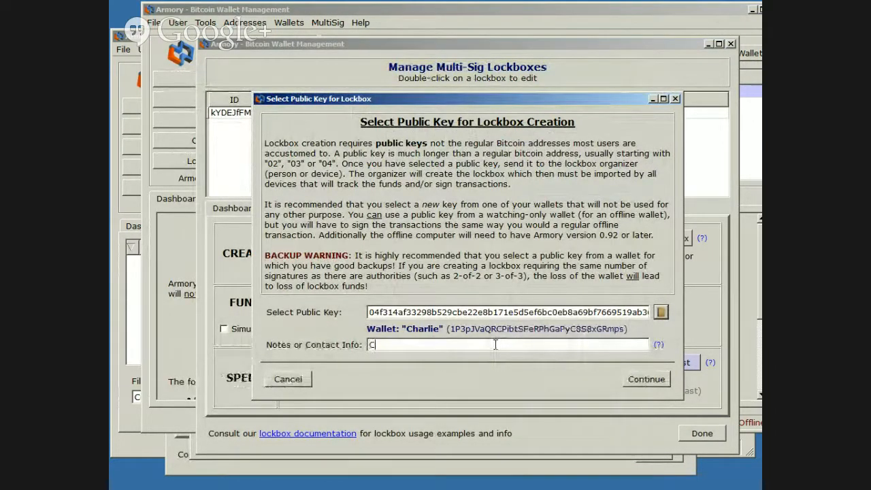
pyautogui.write("harlie's ")
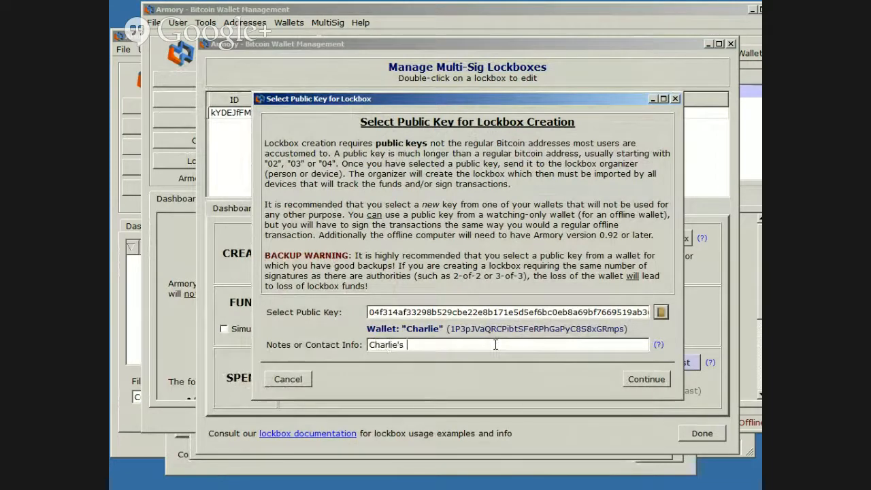
pyautogui.write('Public Key')
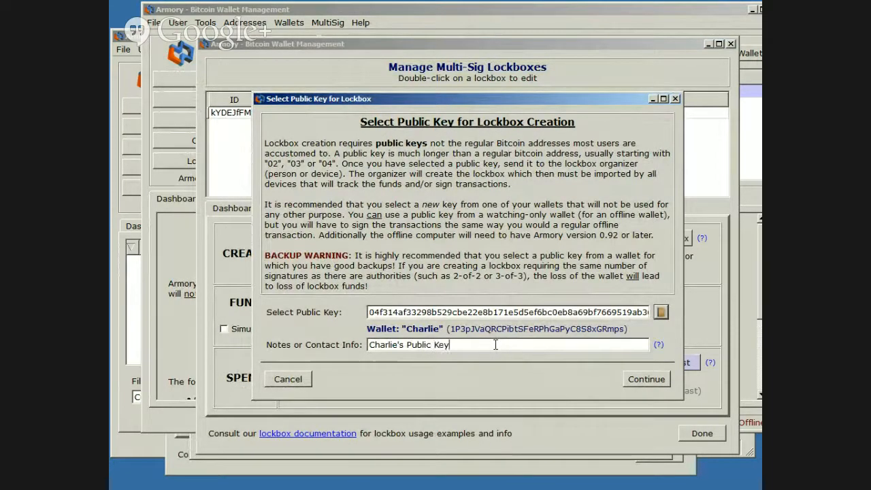
pyautogui.click(646, 378)
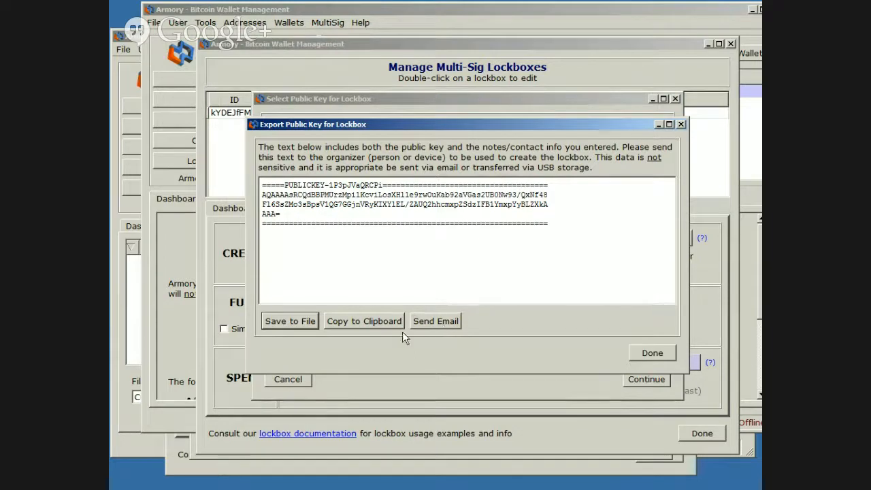
# Copy Charlie's public key block to the clipboard and close the offline lockbox manager
pyautogui.click(359, 329)
pyautogui.moveTo(629, 237); pyautogui.dragTo(193, 164)
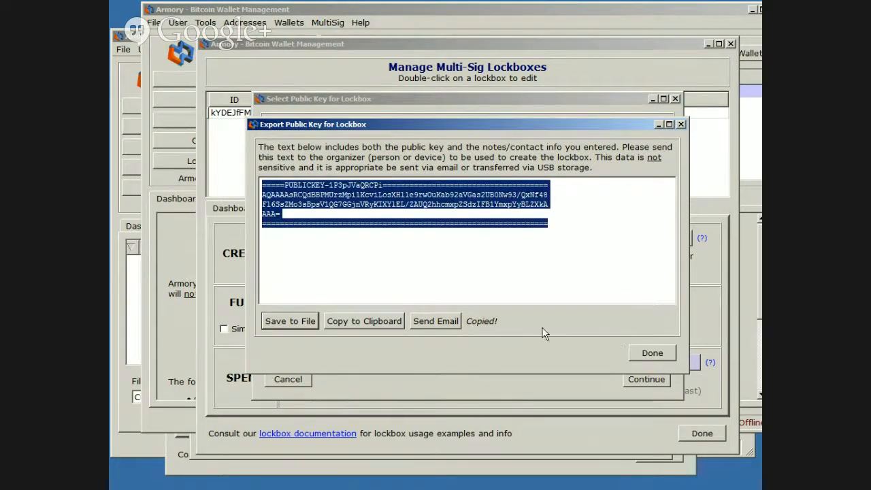
pyautogui.click(651, 353)
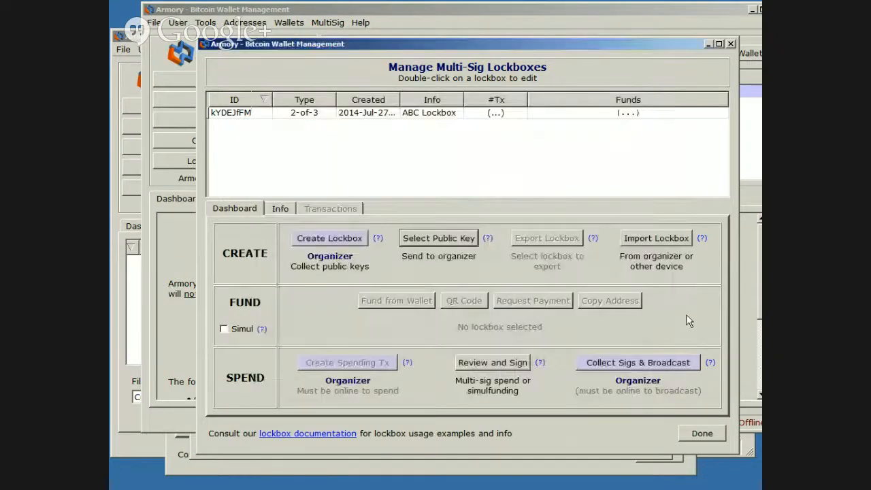
pyautogui.click(730, 44)
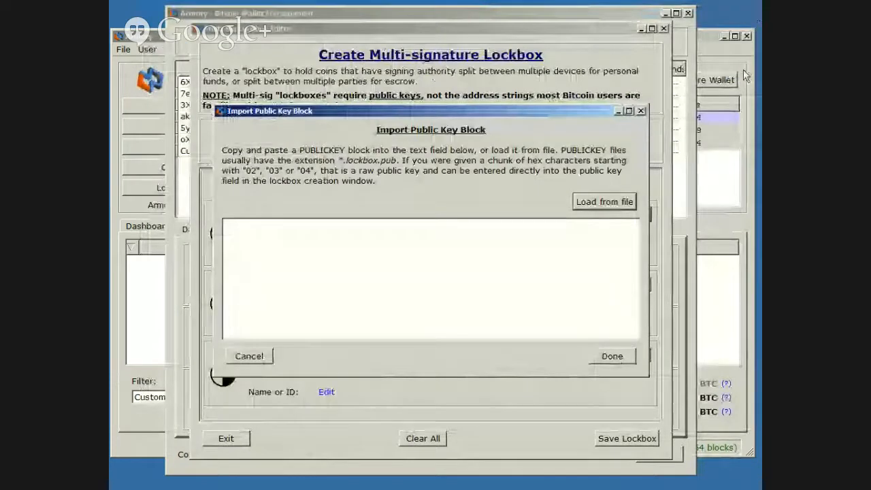
# Paste Charlie's public key block into the import for public key #3 and finish the import
pyautogui.rightClick(502, 281)
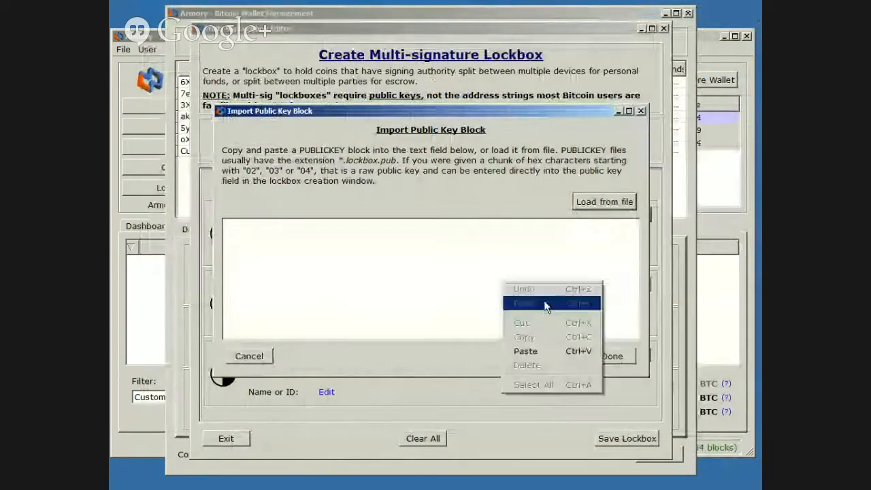
pyautogui.click(524, 350)
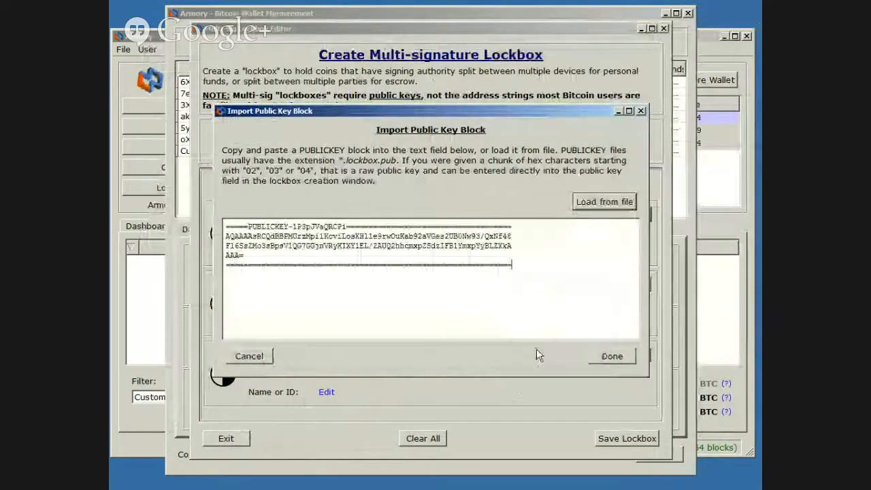
pyautogui.click(622, 360)
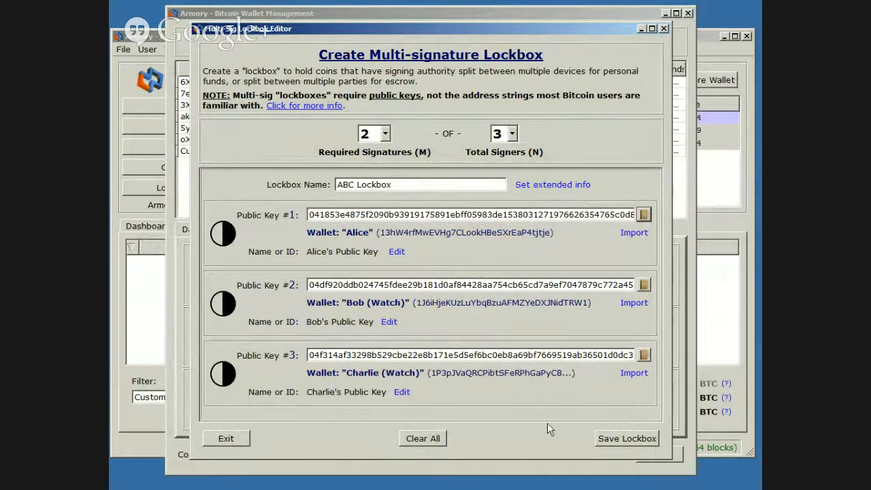
# Save the ABC Lockbox and copy its exported lockbox definition to the clipboard
pyautogui.click(629, 440)
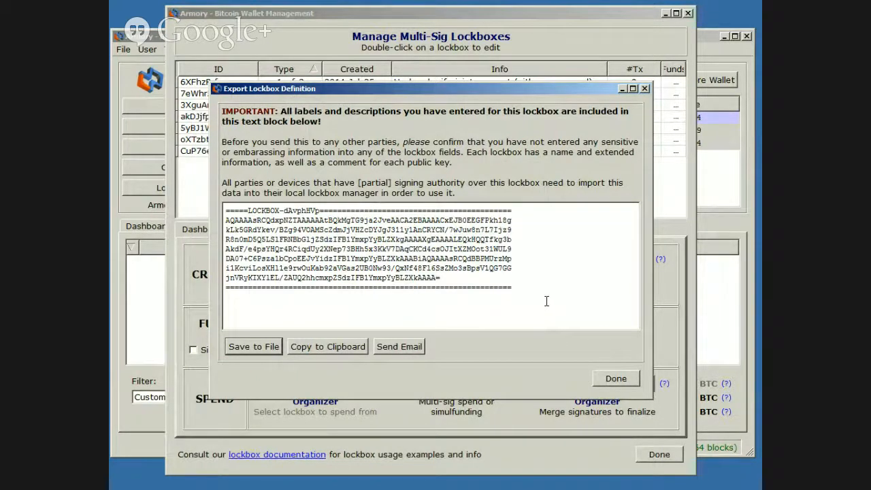
pyautogui.moveTo(546, 301); pyautogui.dragTo(225, 208)
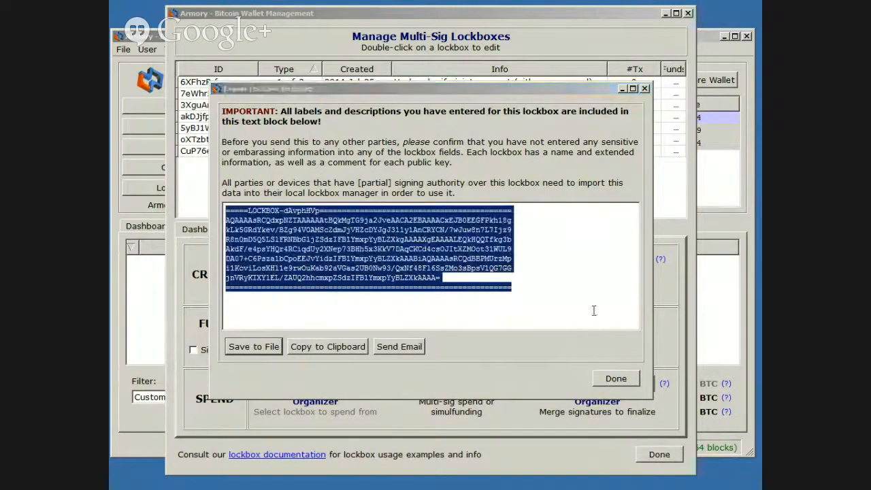
pyautogui.click(324, 348)
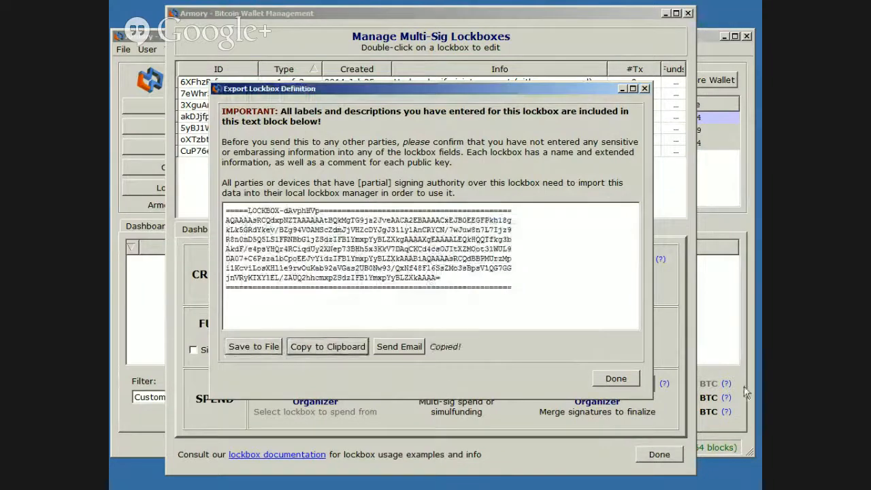
pyautogui.click(619, 378)
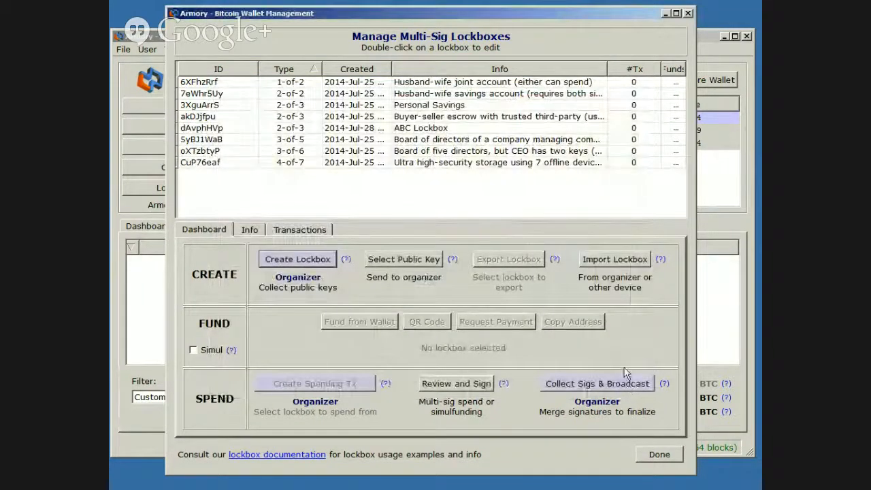
# Export the ABC Lockbox definition from the lockbox list and copy it to the clipboard again
pyautogui.click(431, 130)
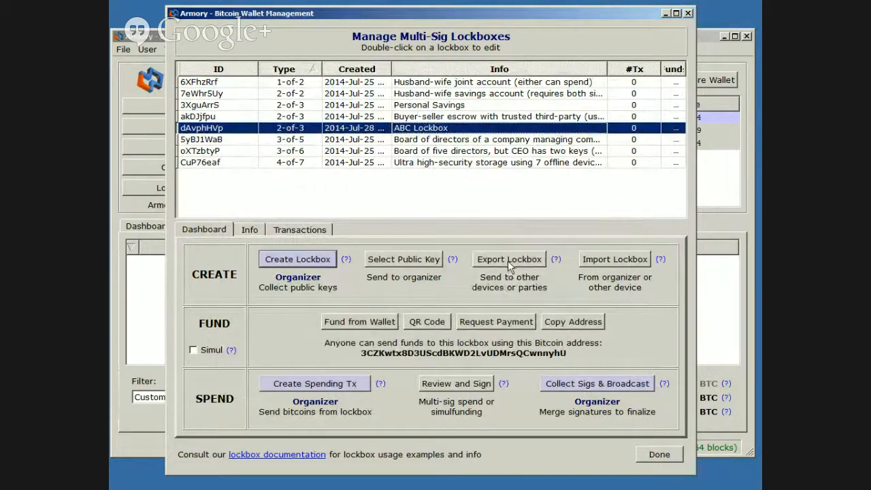
pyautogui.click(508, 261)
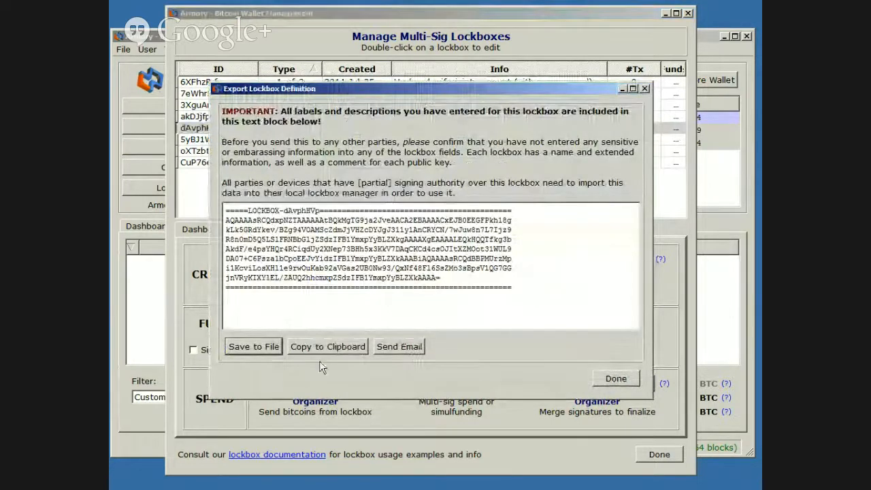
pyautogui.click(319, 348)
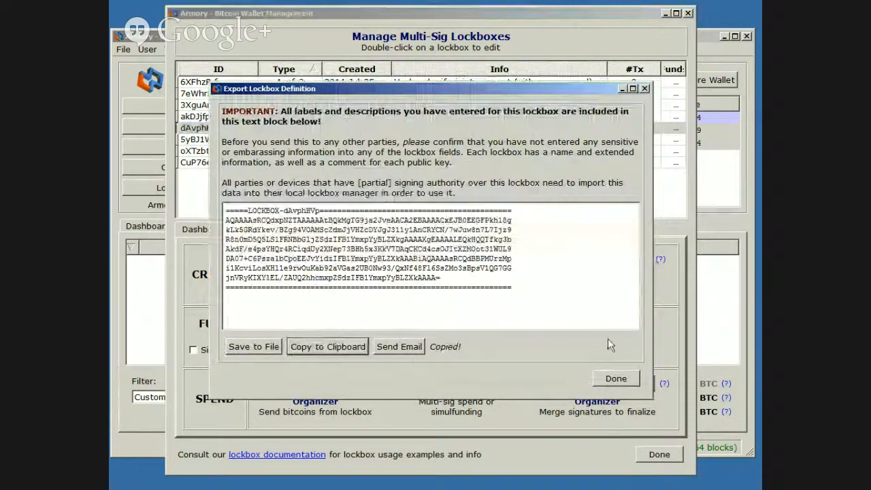
pyautogui.click(615, 378)
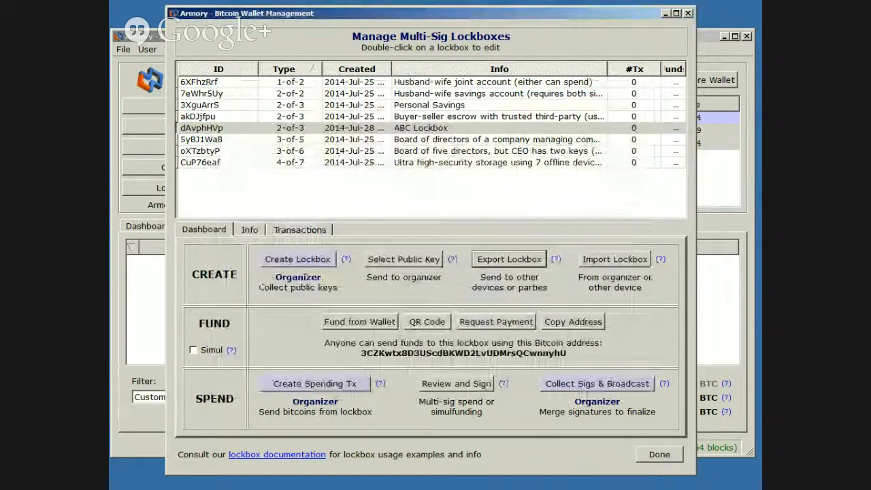
# Switch to the offline Armory window and remove its existing ABC Lockbox from the lockbox list
pyautogui.hotkey('alt', 'Tab')
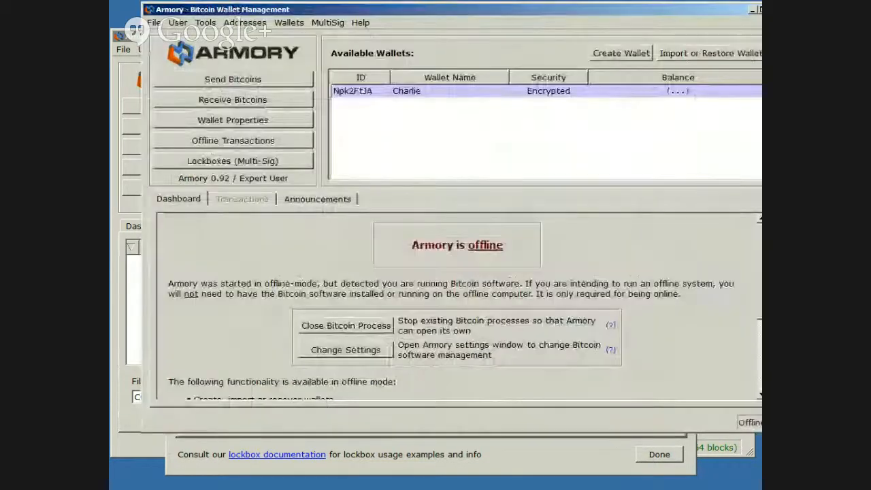
pyautogui.click(257, 162)
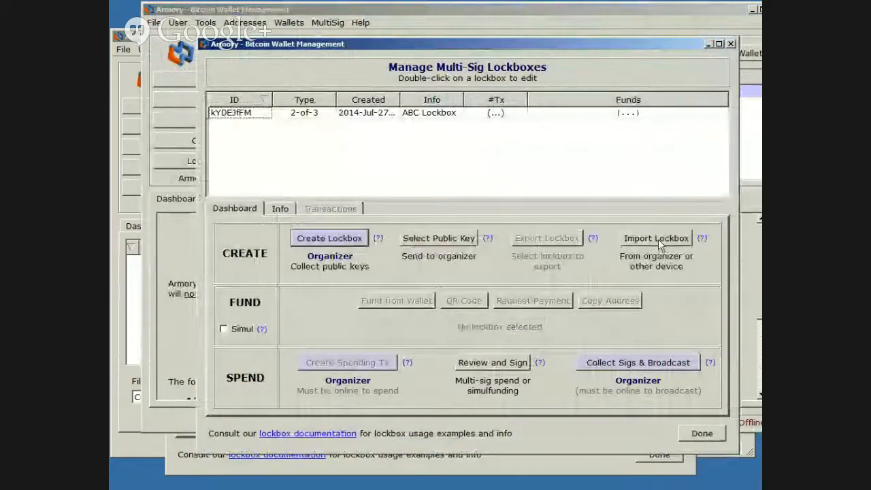
pyautogui.click(421, 114)
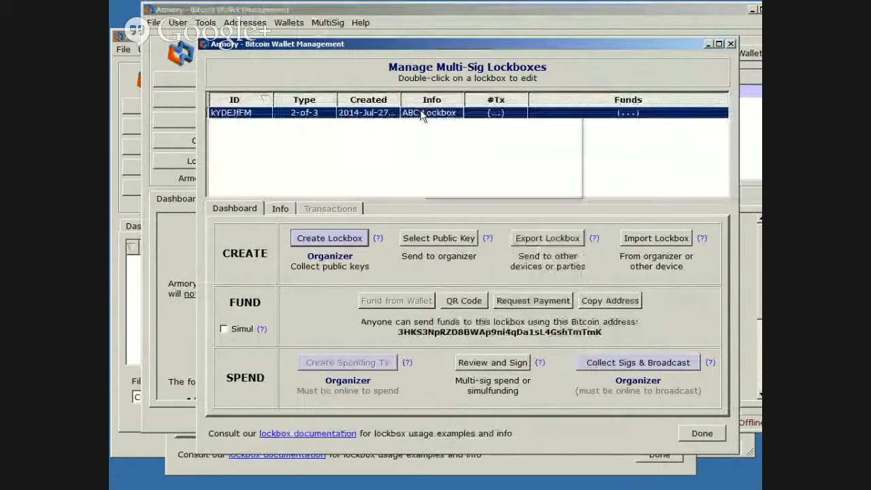
pyautogui.rightClick(422, 114)
pyautogui.click(449, 188)
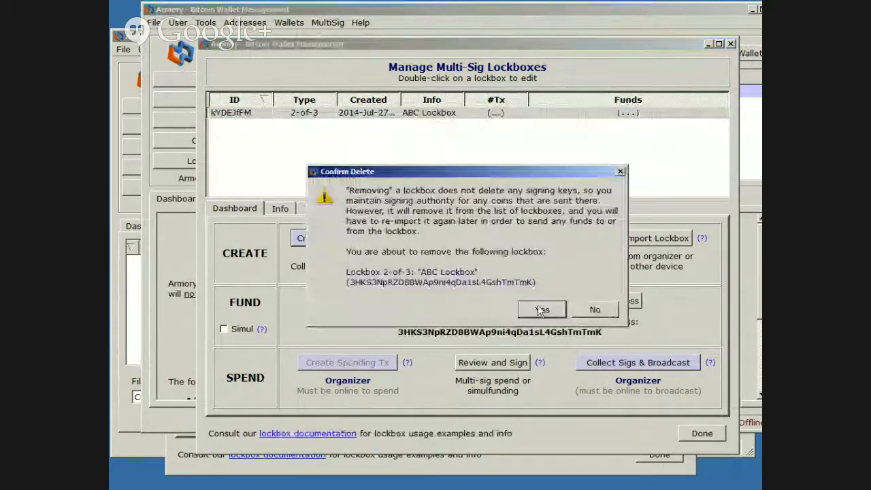
pyautogui.click(541, 309)
# Import the copied ABC Lockbox definition into the offline Armory and select the imported lockbox
pyautogui.click(655, 236)
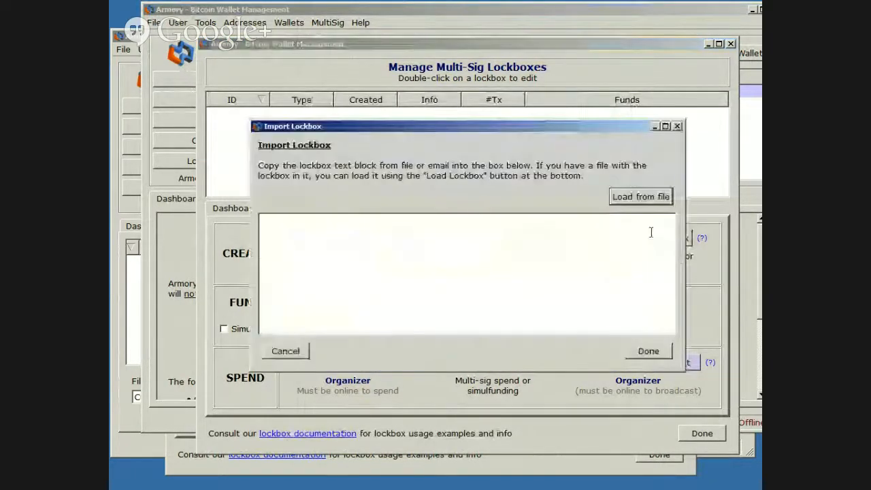
pyautogui.rightClick(383, 276)
pyautogui.click(424, 346)
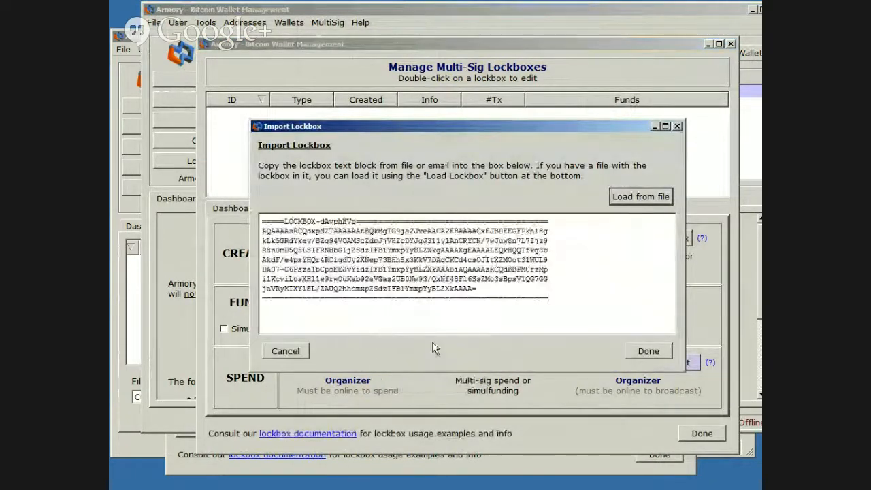
pyautogui.click(651, 354)
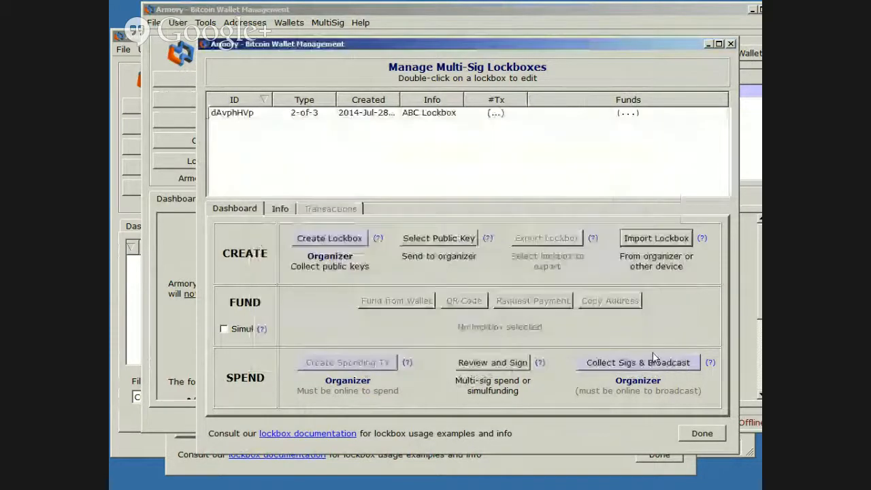
pyautogui.click(319, 113)
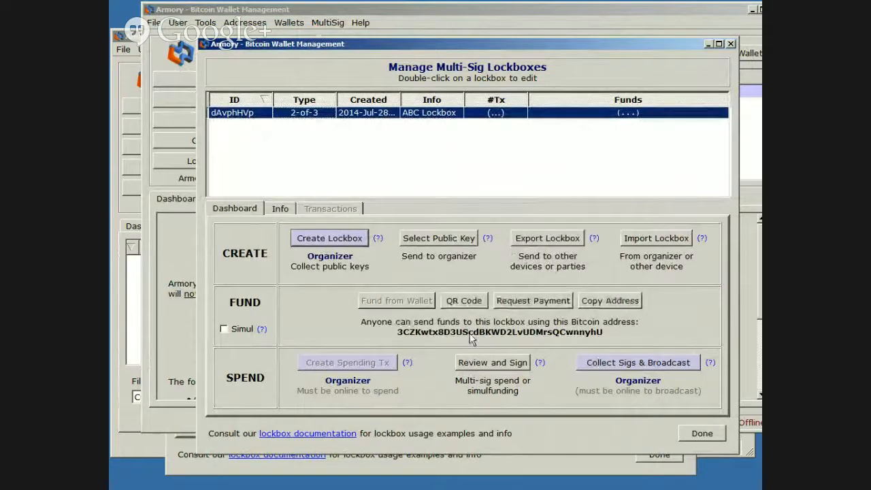